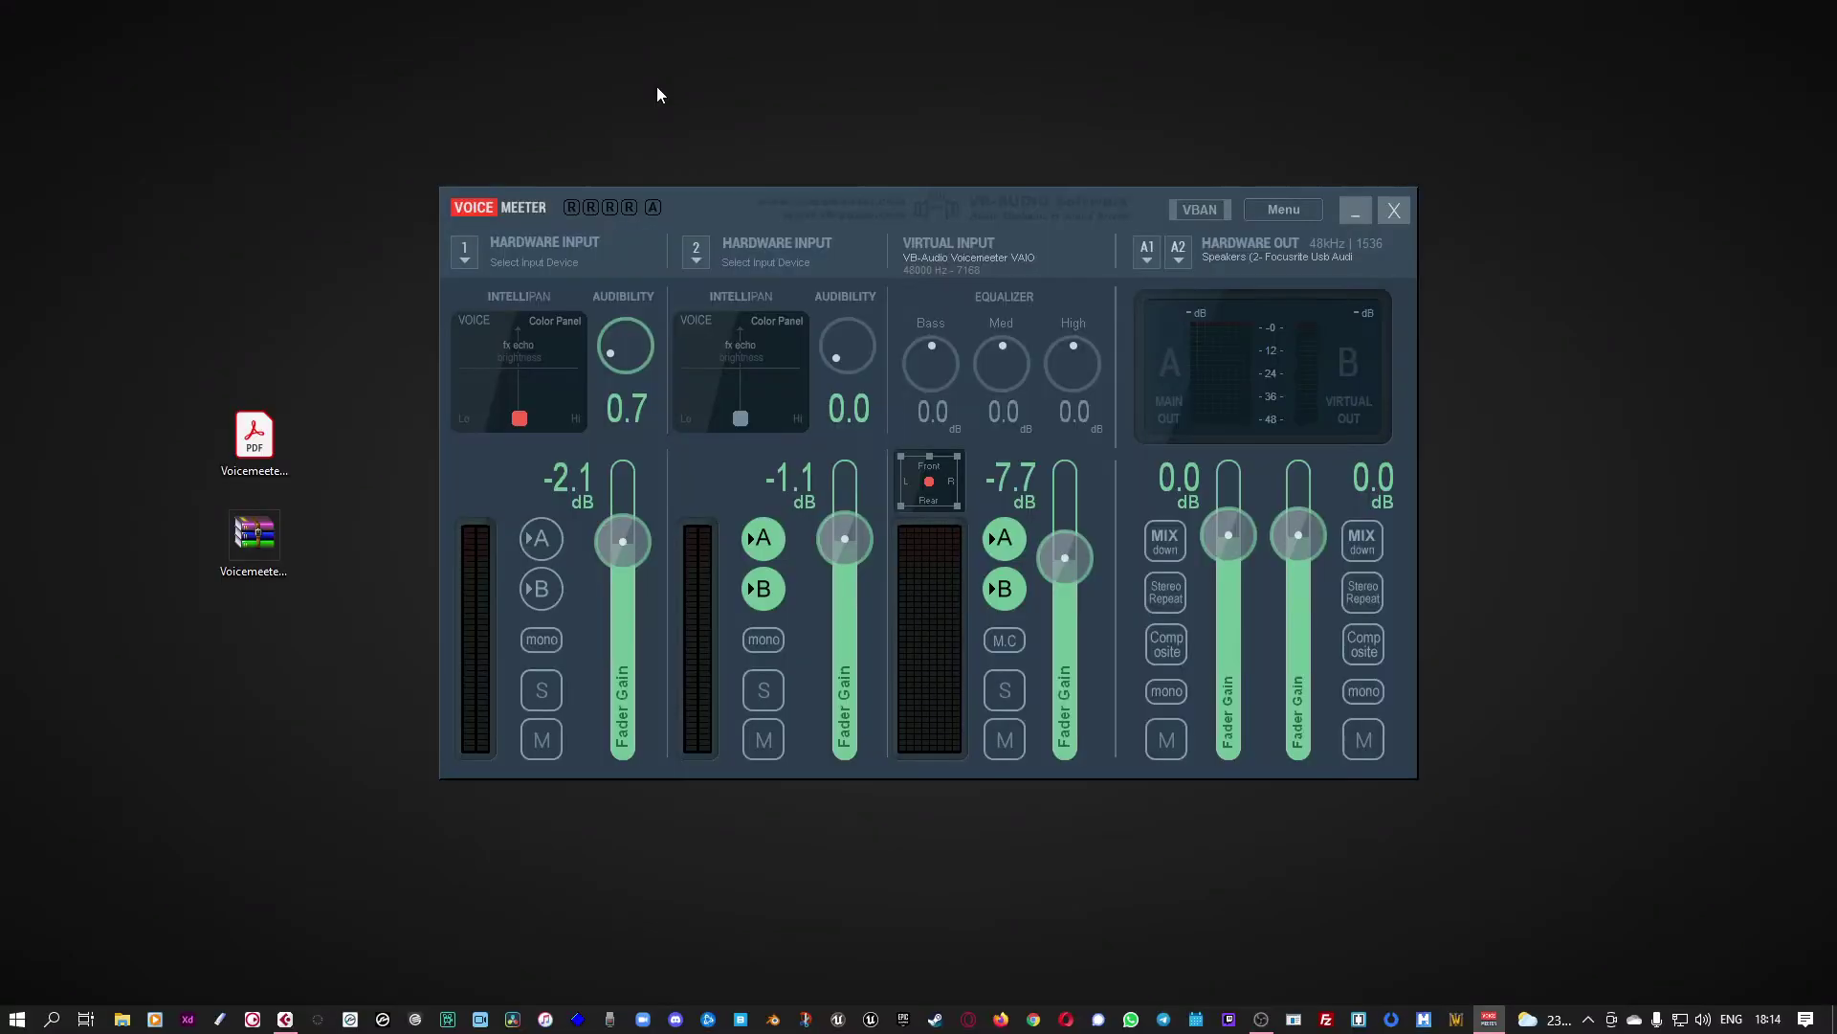
# Check VoiceMeeter's HARDWARE OUT device list, where the Focusrite USB speakers (MME) are selected.
pyautogui.click(1240, 244)
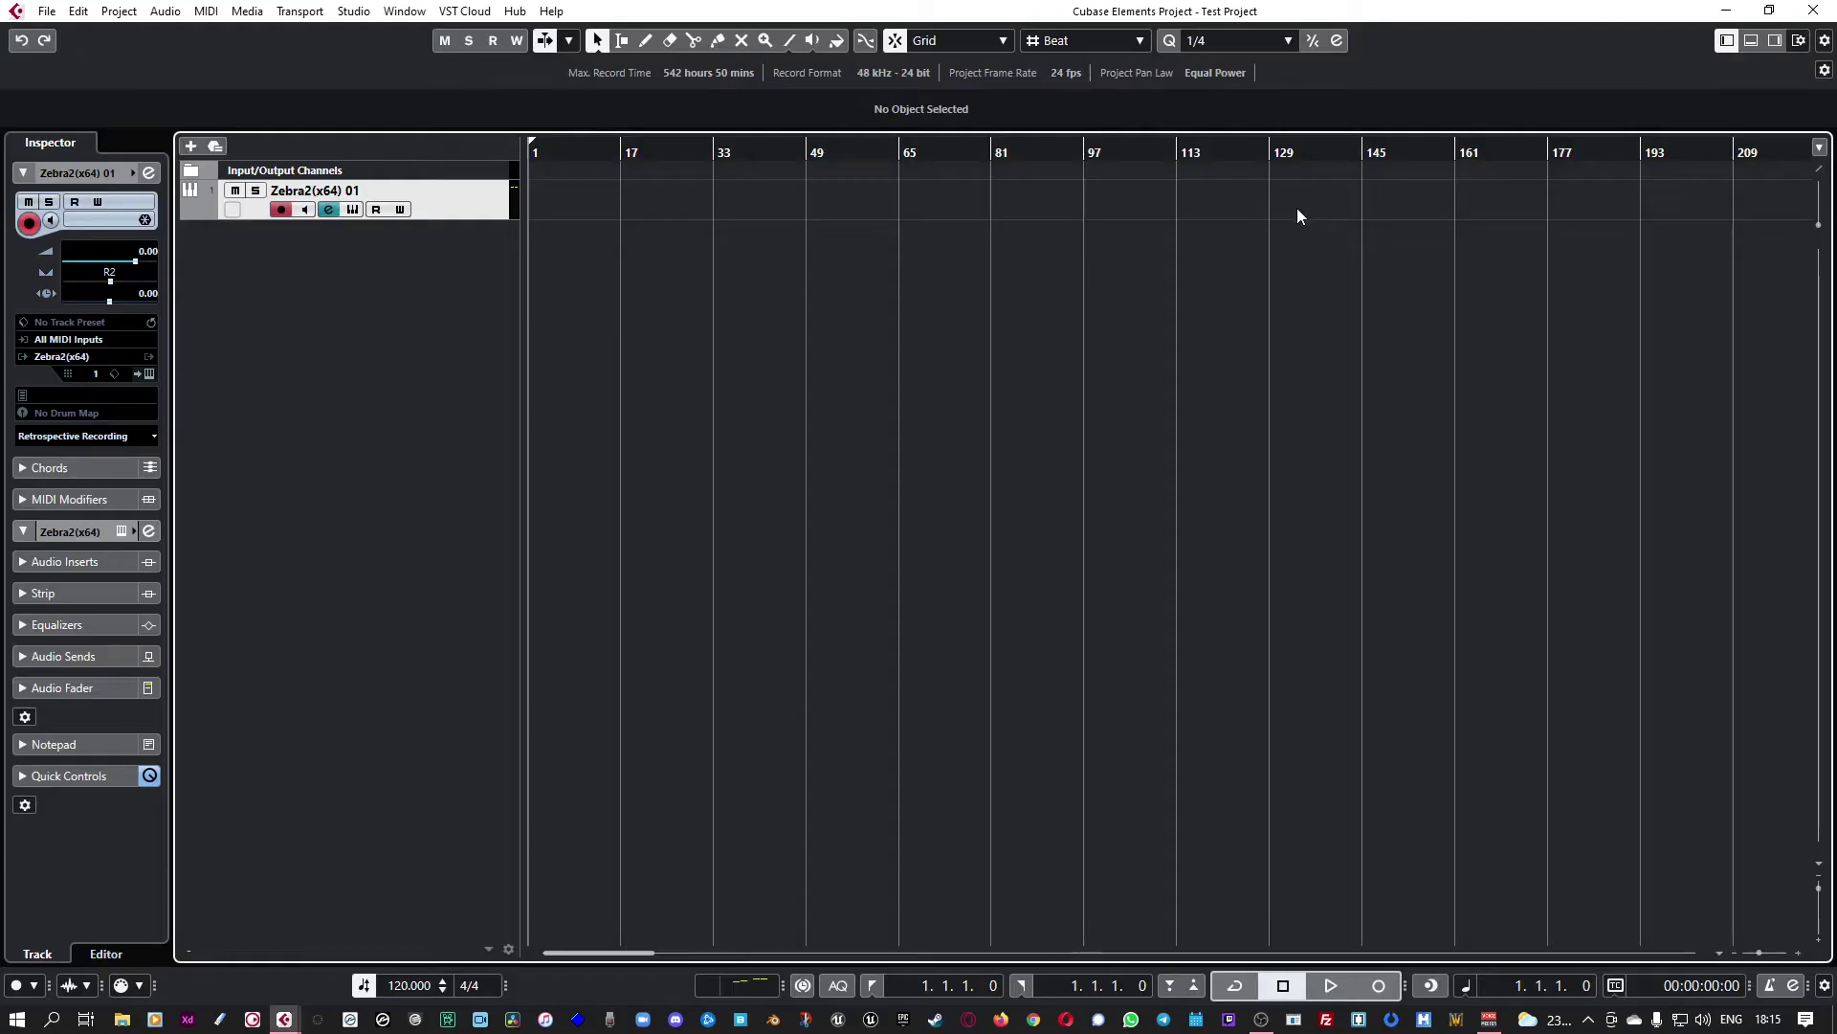
# In Cubase Studio Setup, keep Voicemeeter Virtual ASIO as the ASIO driver.
pyautogui.click(363, 15)
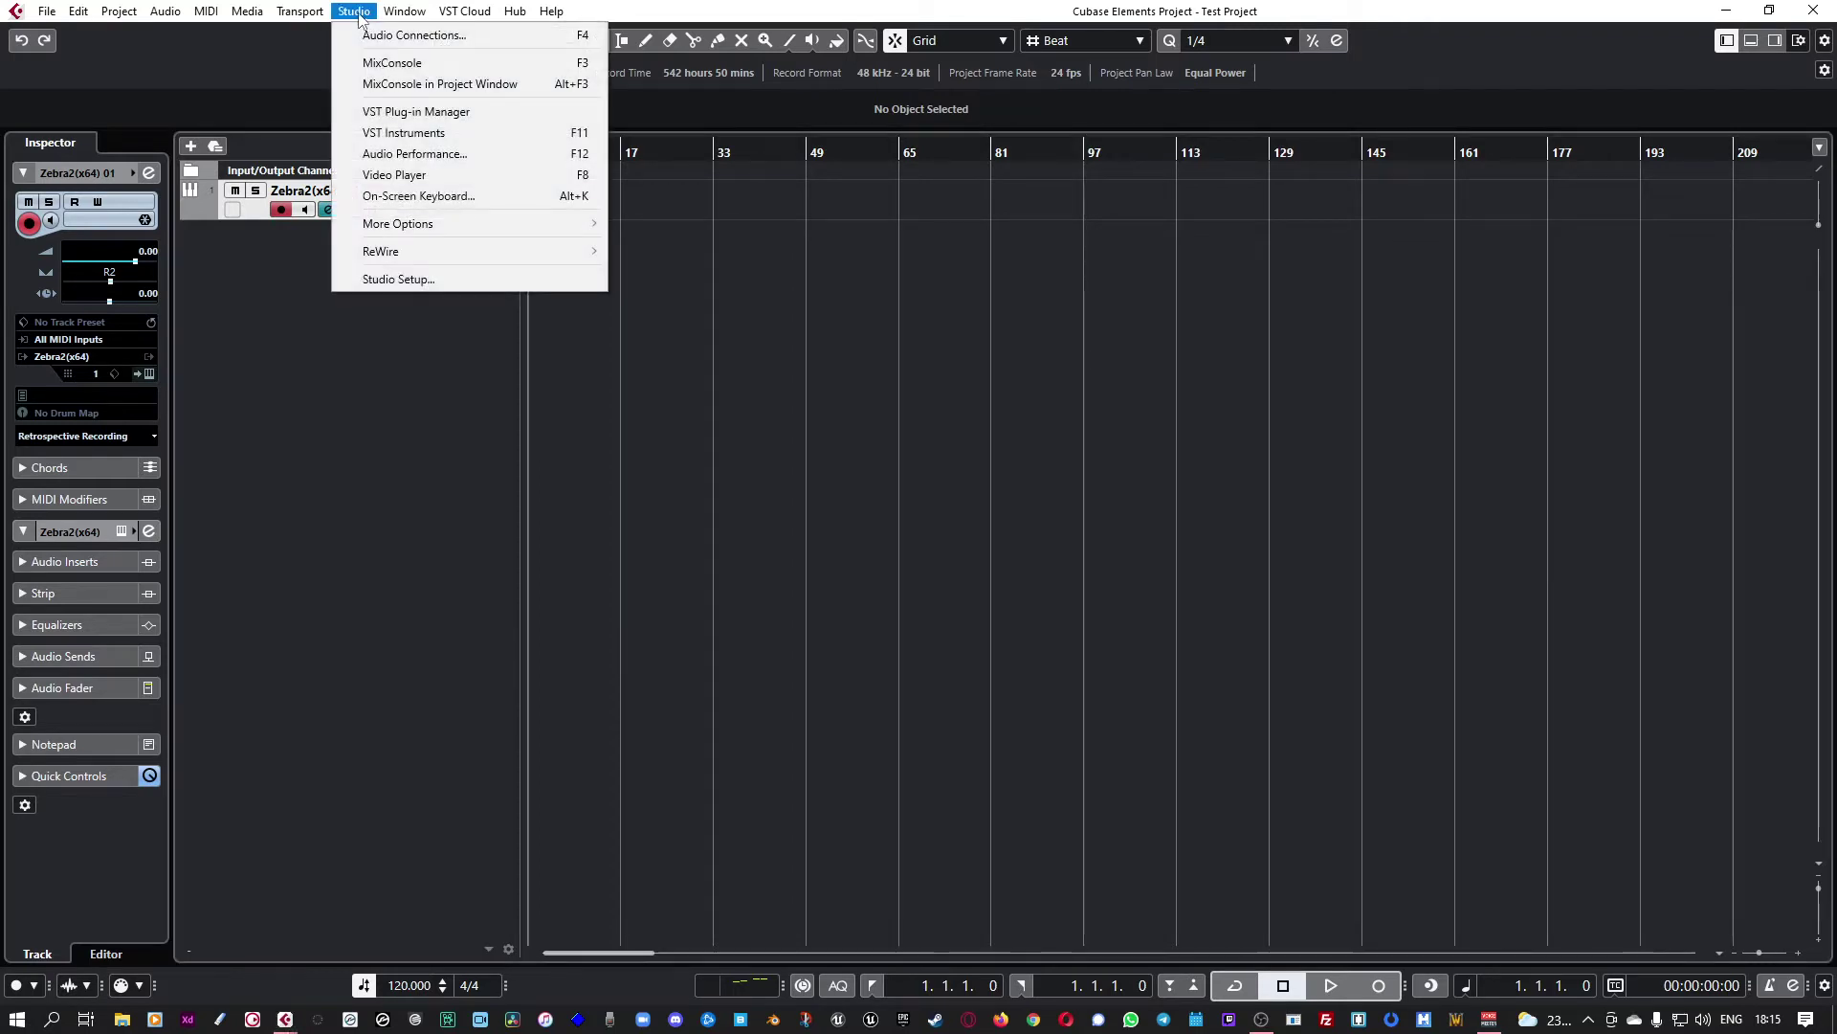
pyautogui.click(385, 279)
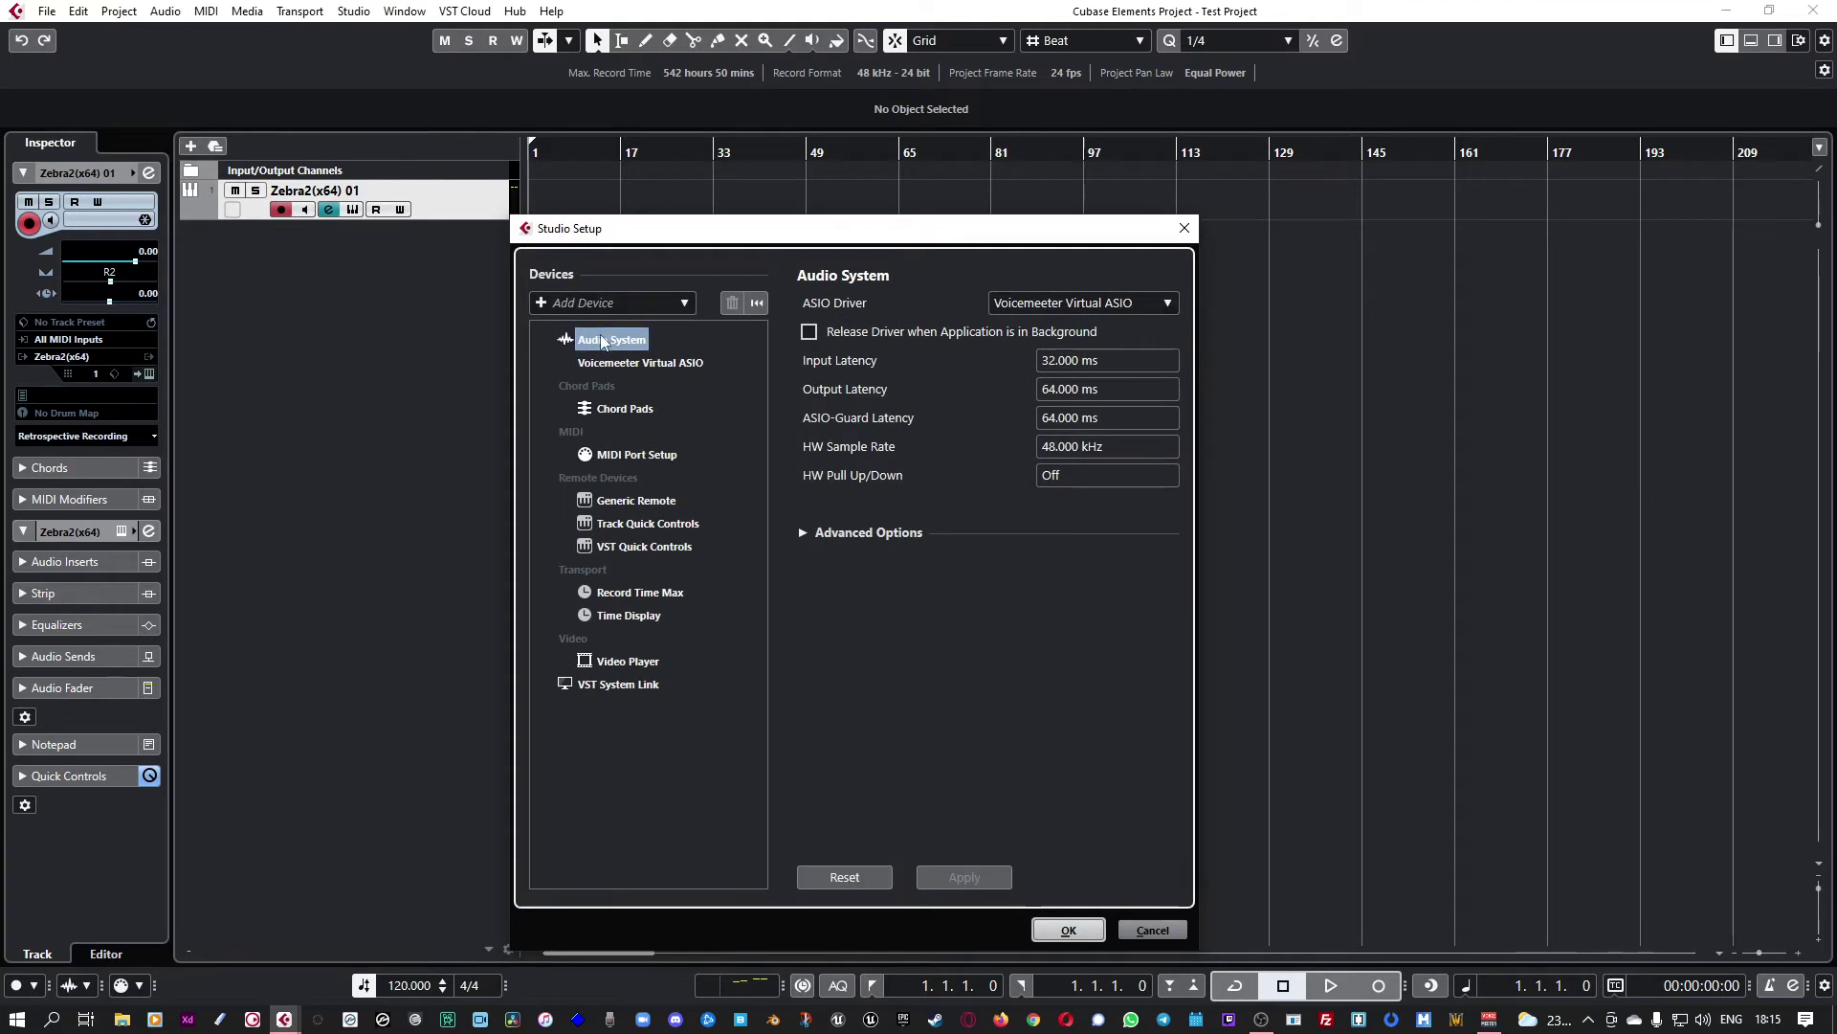
pyautogui.click(1007, 304)
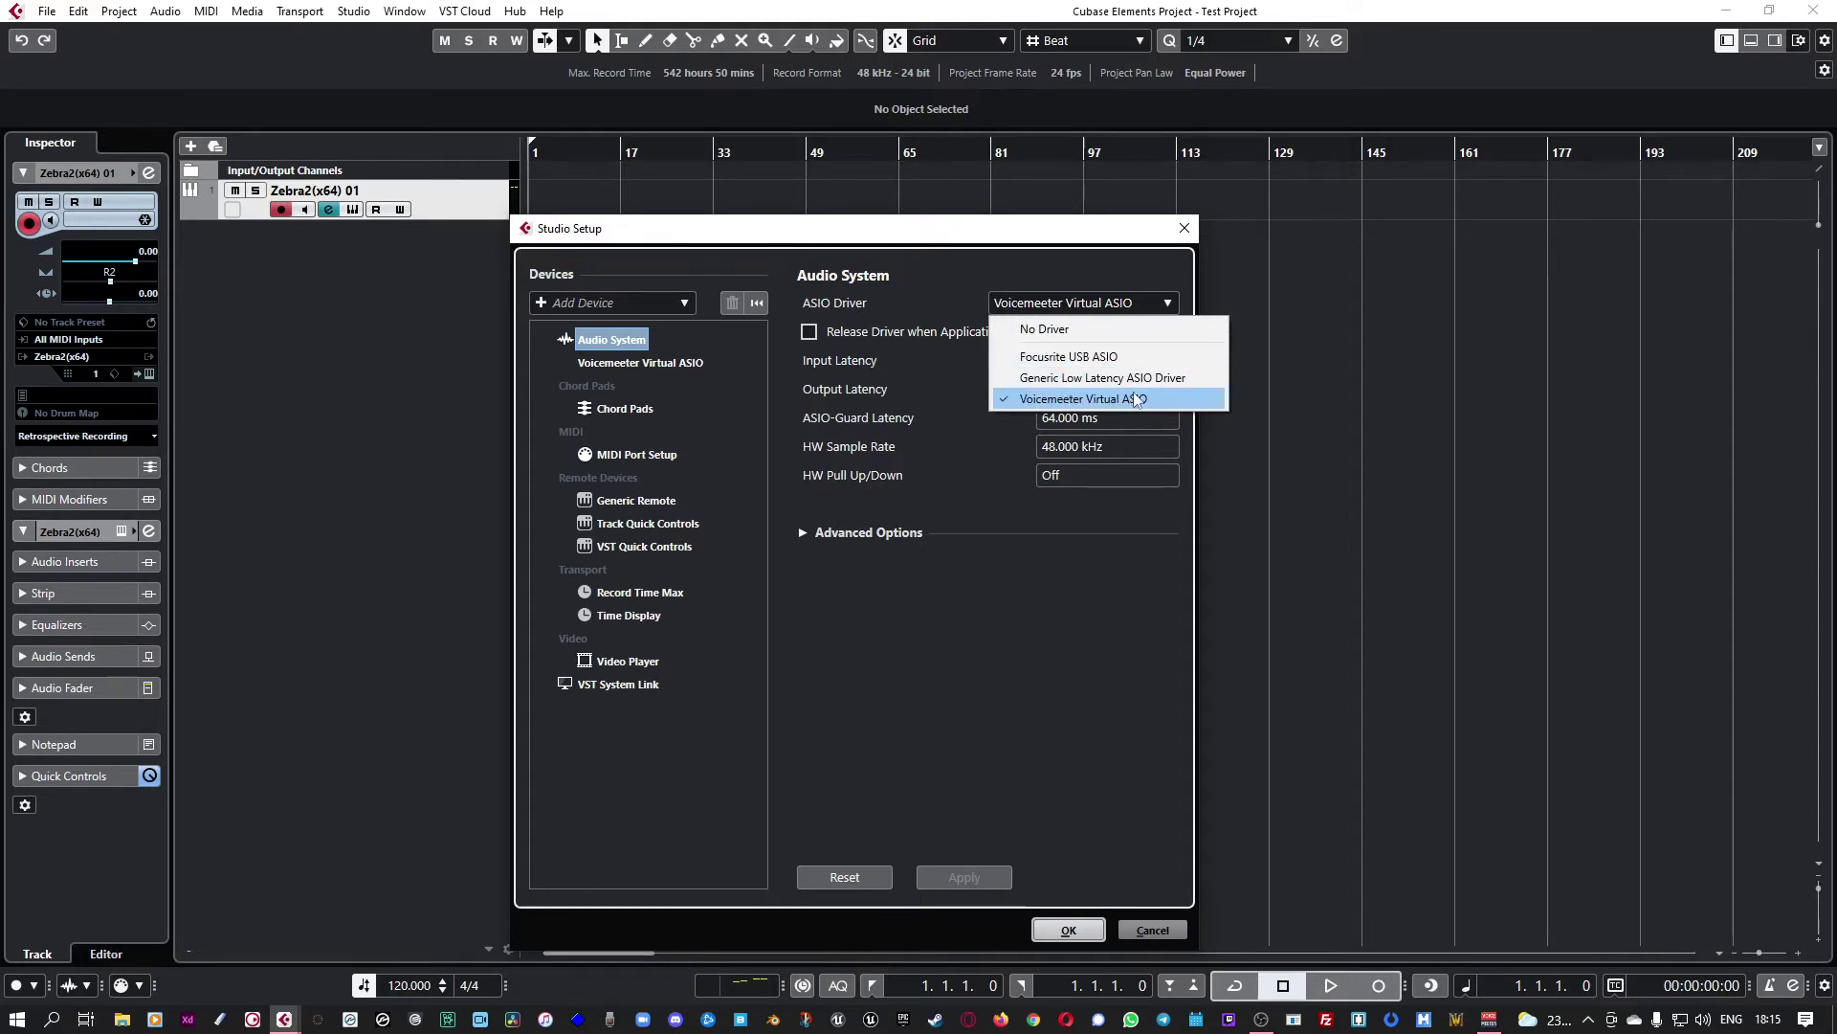
pyautogui.click(1005, 639)
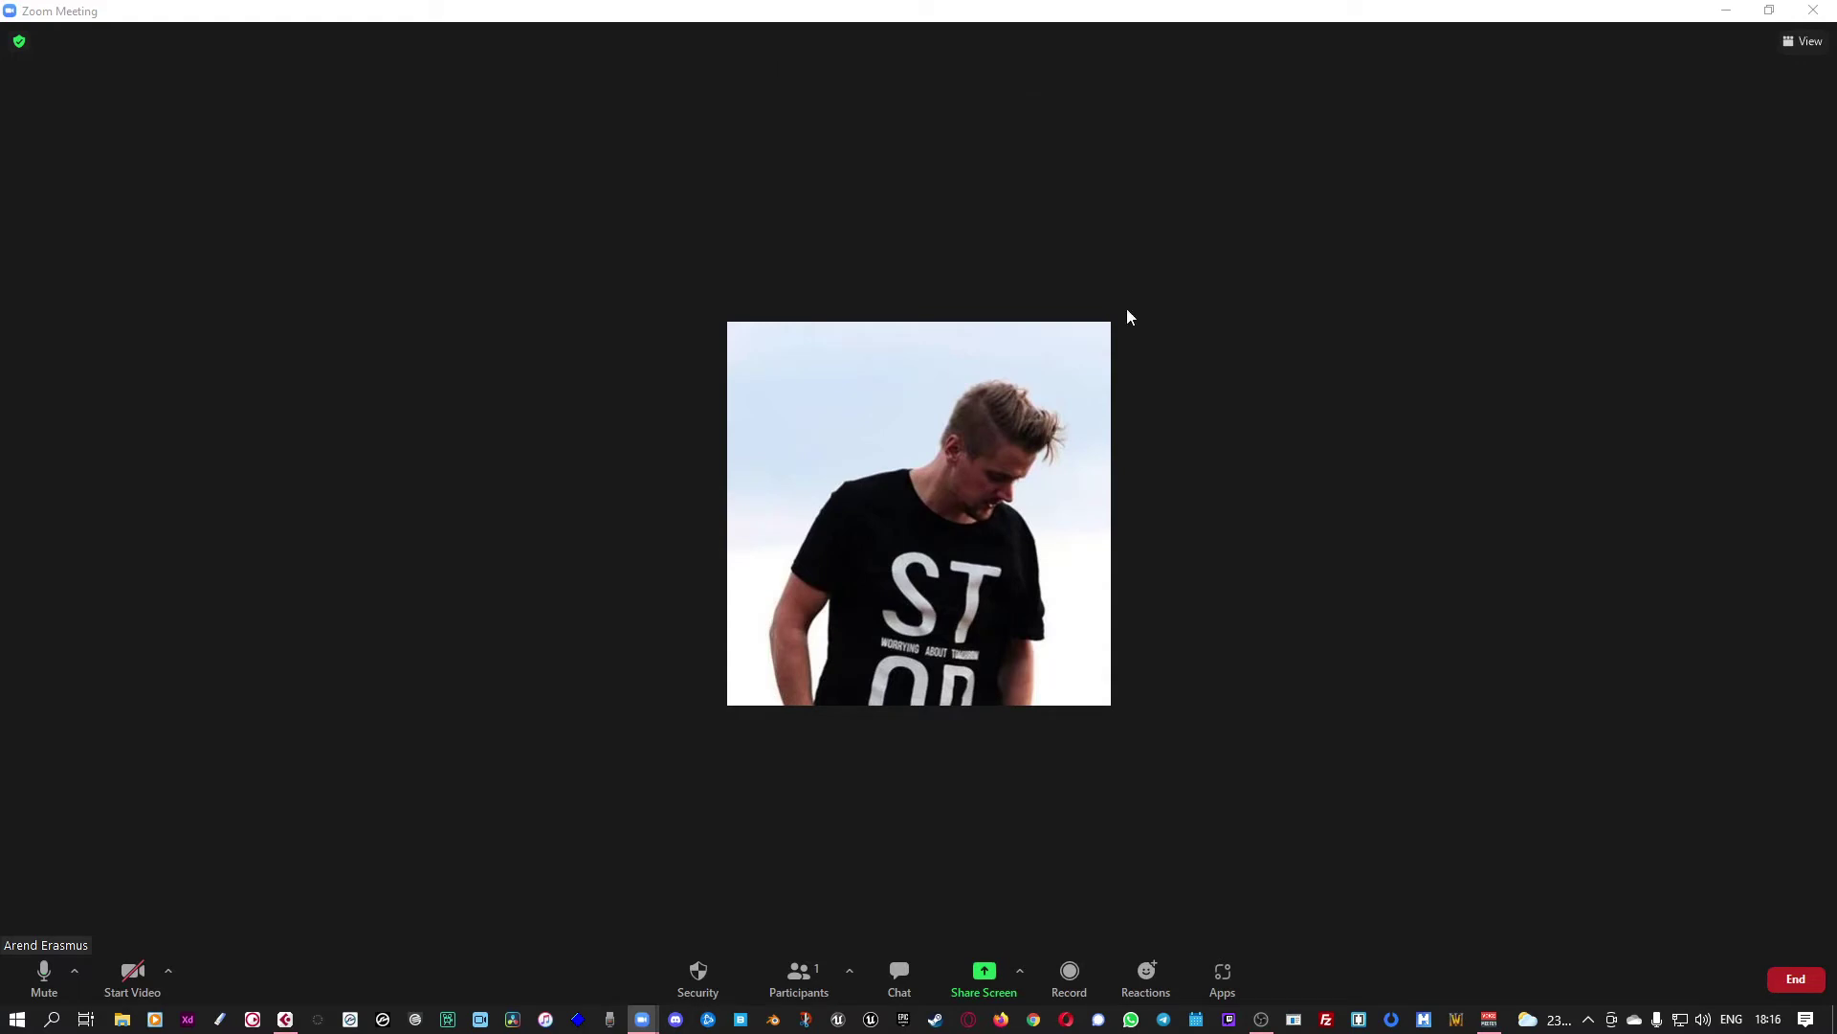
# Confirm the Focusrite USB microphone and speaker in Zoom, then start a local recording.
pyautogui.click(76, 977)
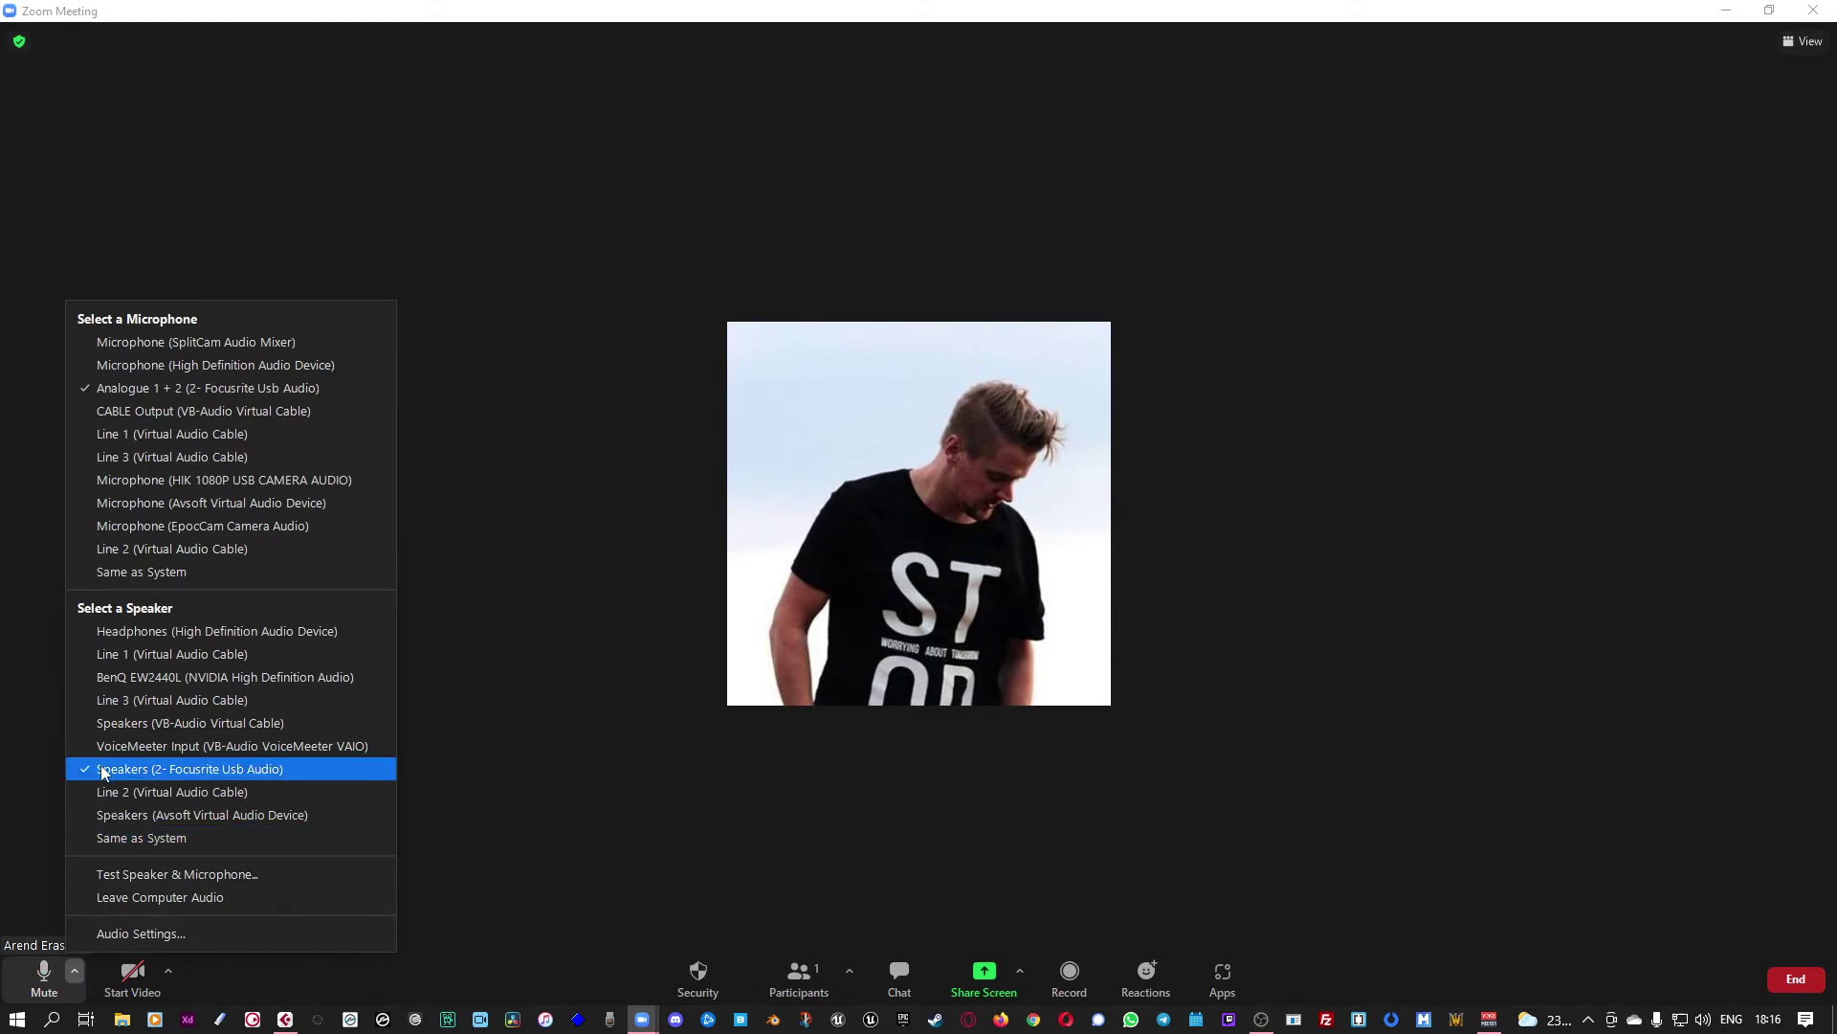
pyautogui.click(495, 720)
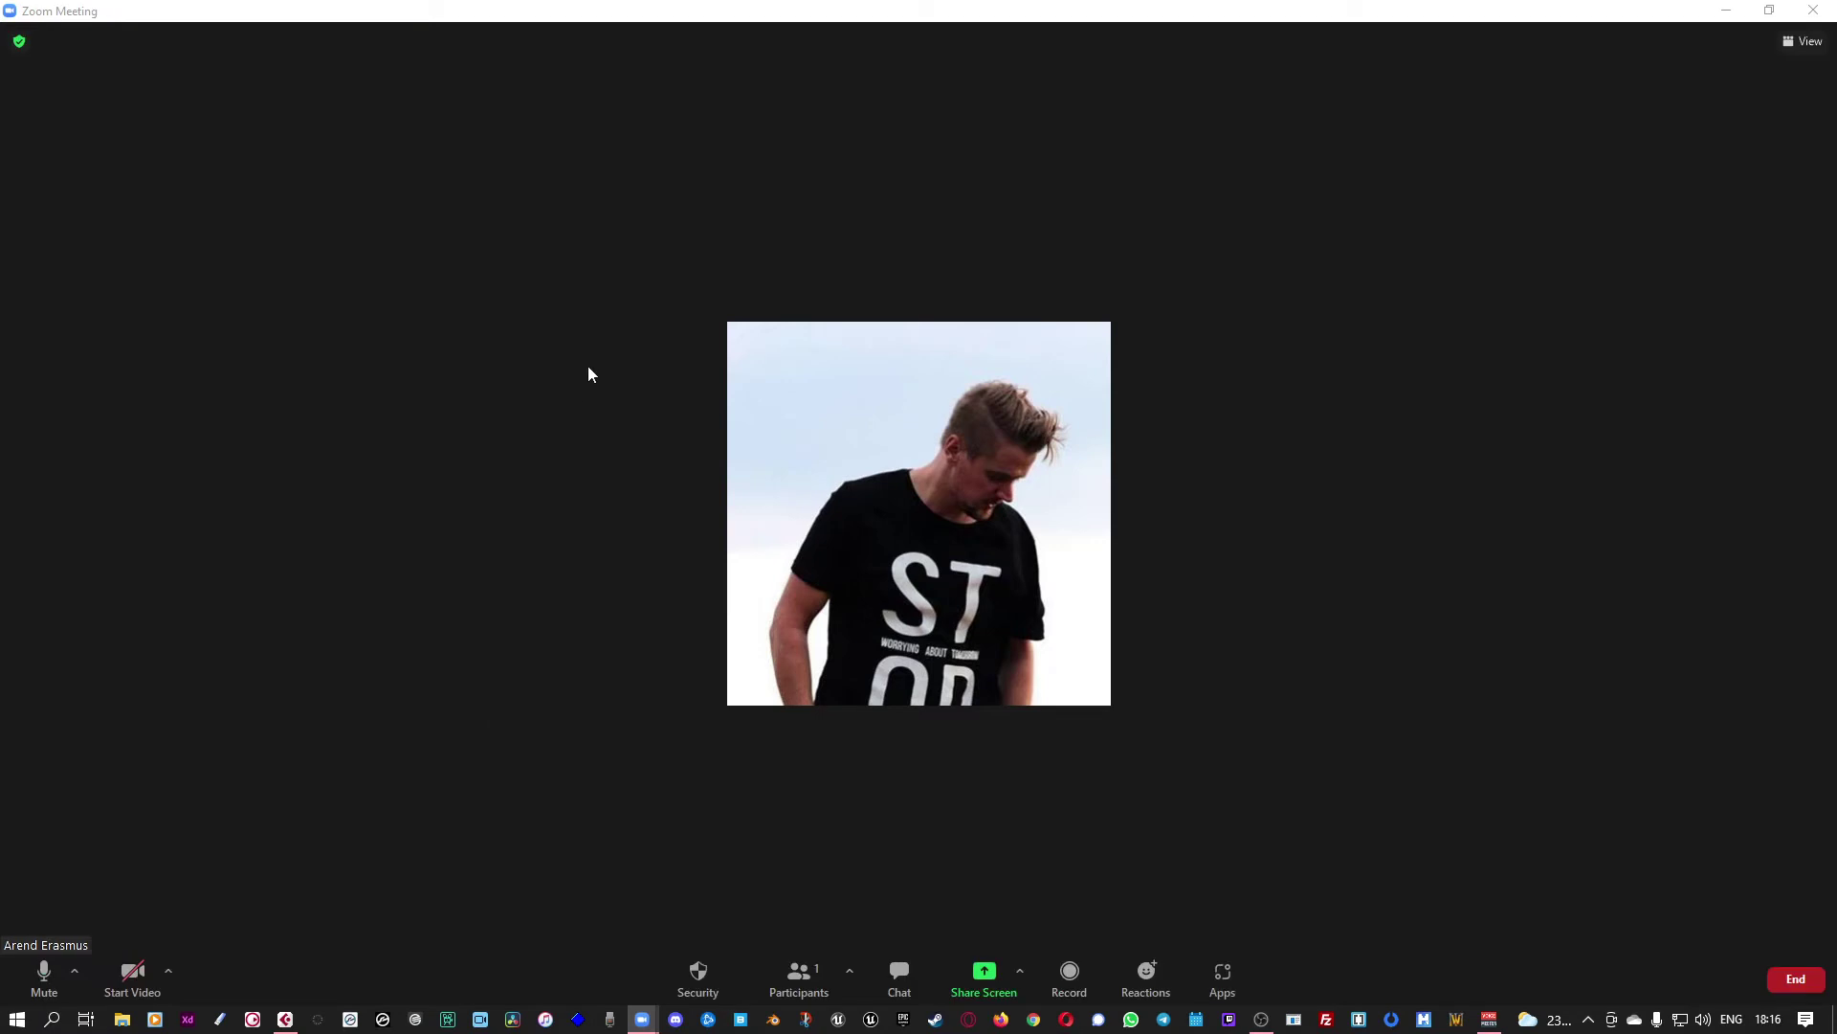
pyautogui.click(1071, 979)
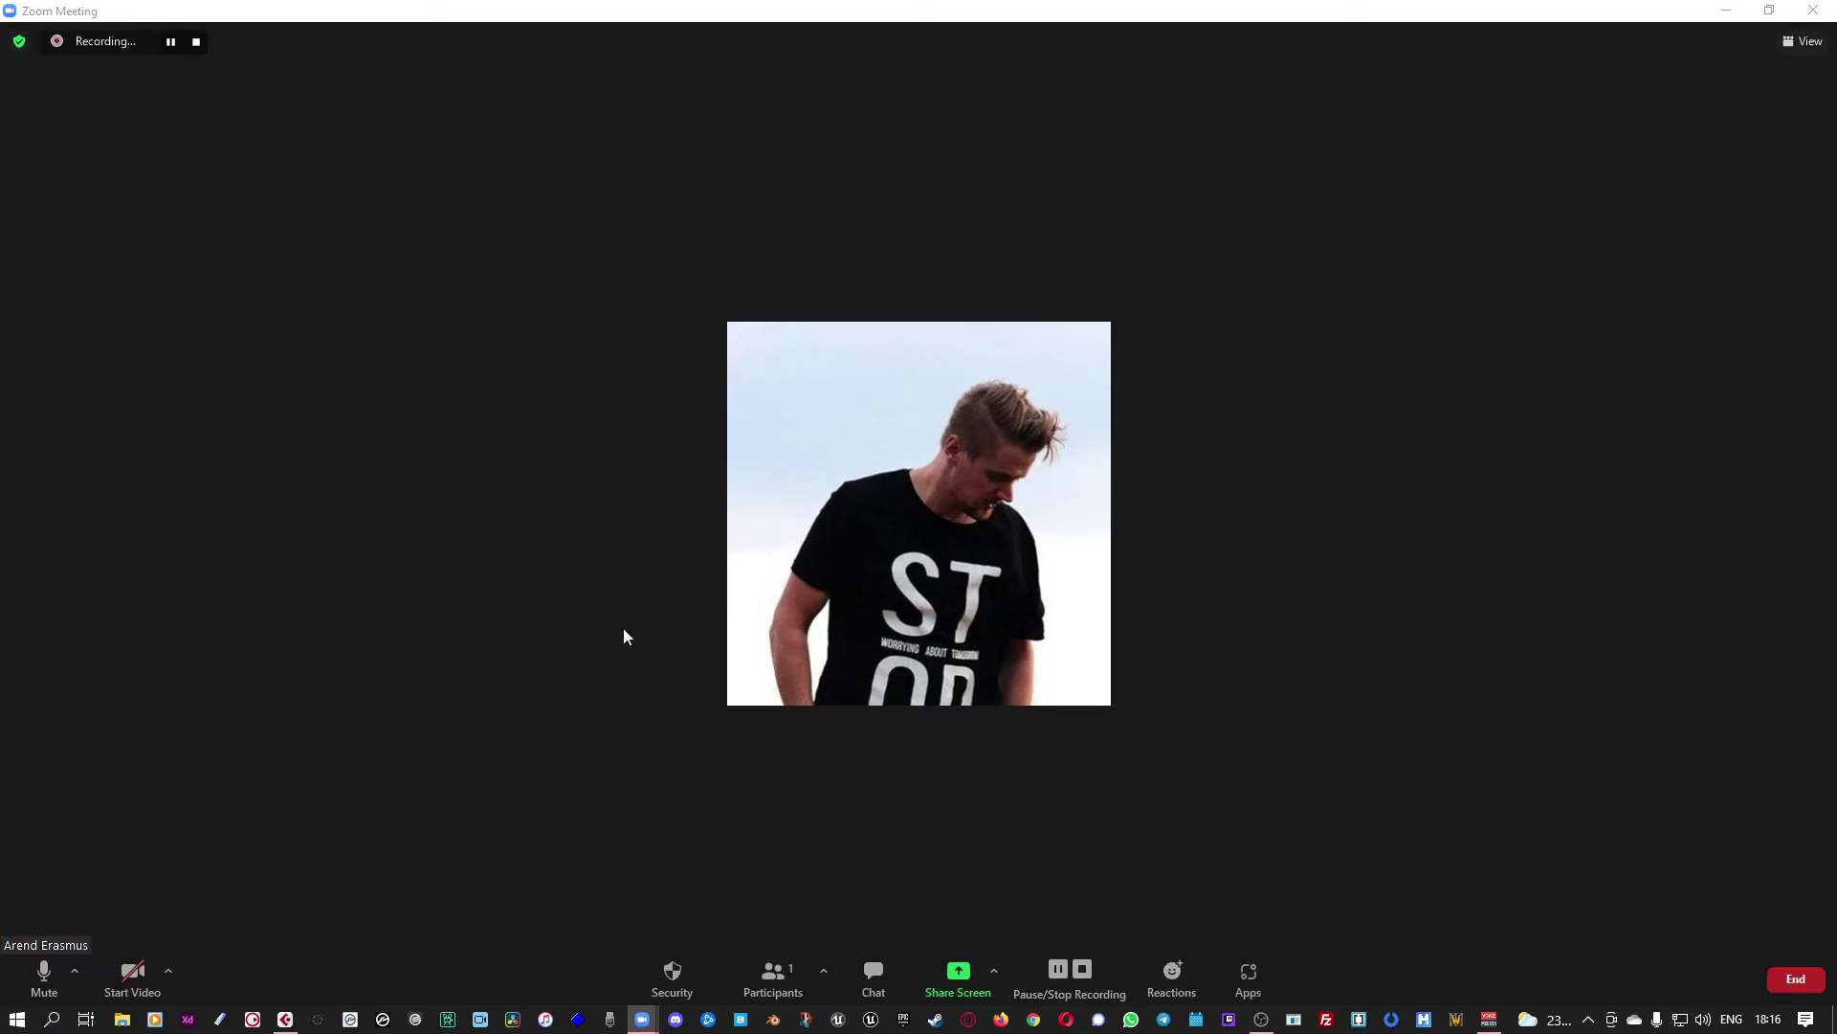
# Share Screen 1 with Share sound on at Stereo (High-fidelity) quality.
pyautogui.click(959, 977)
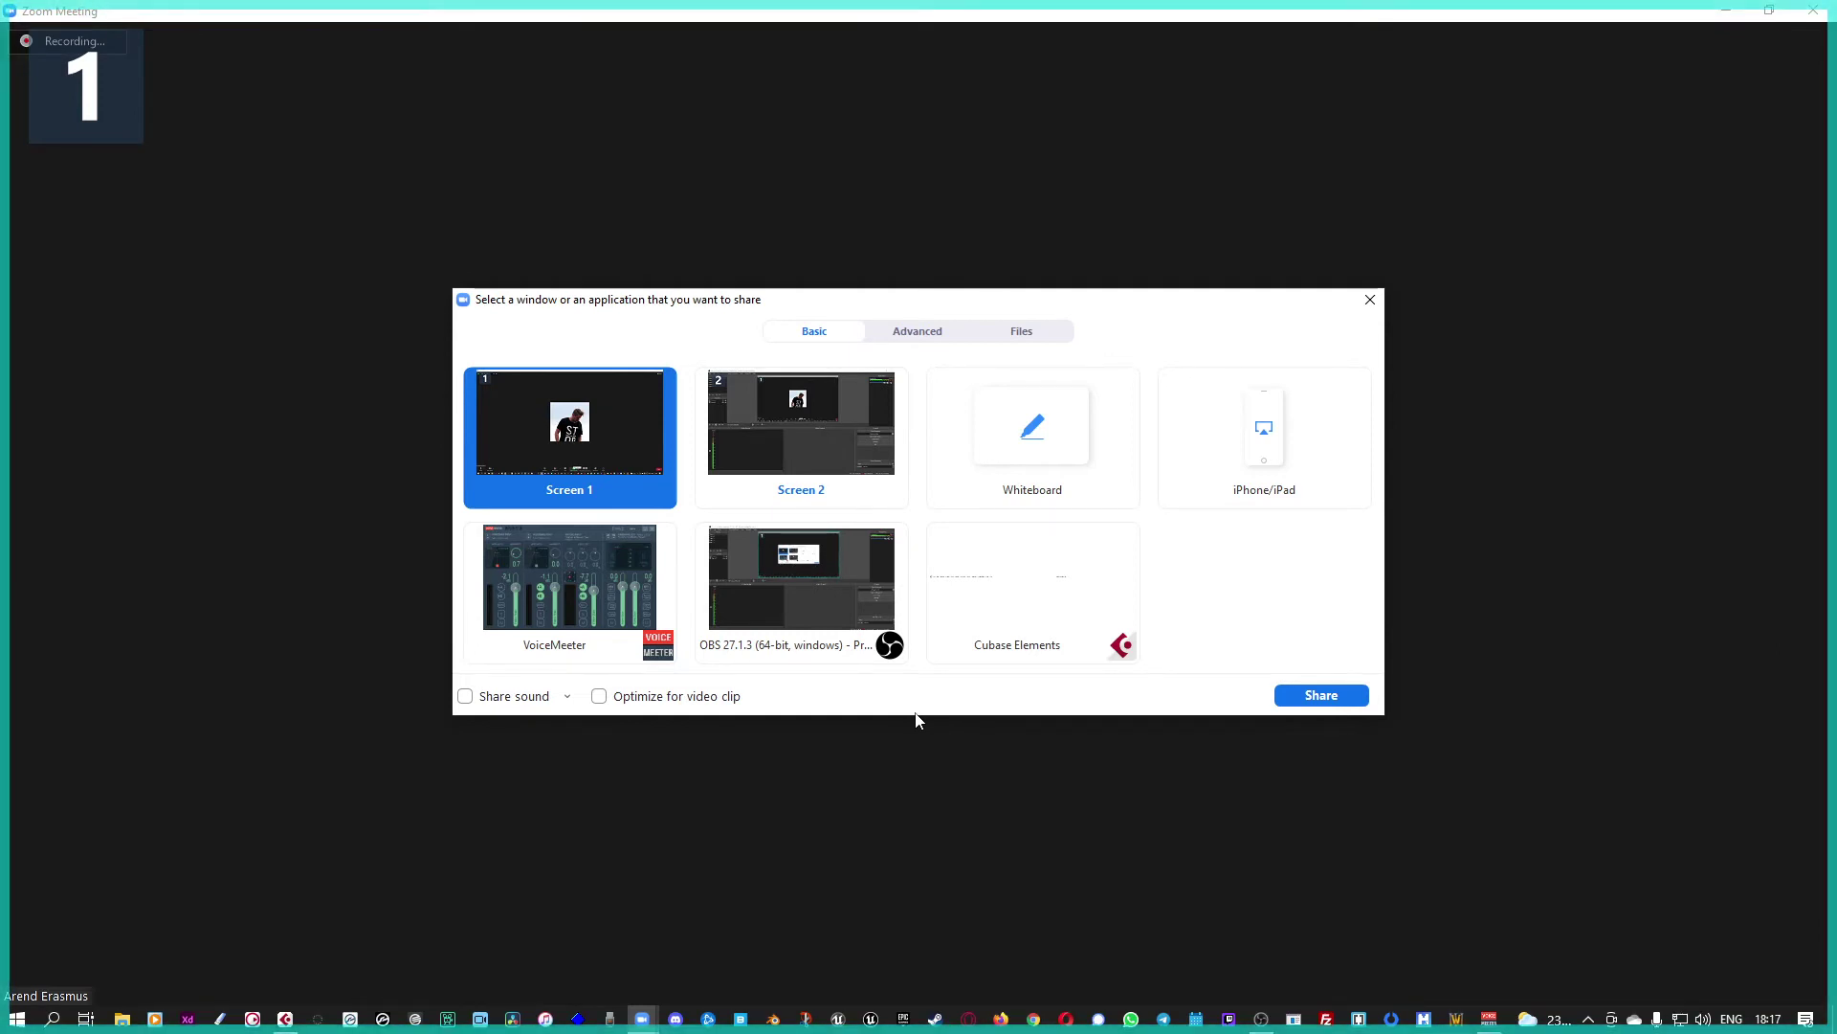
pyautogui.click(519, 697)
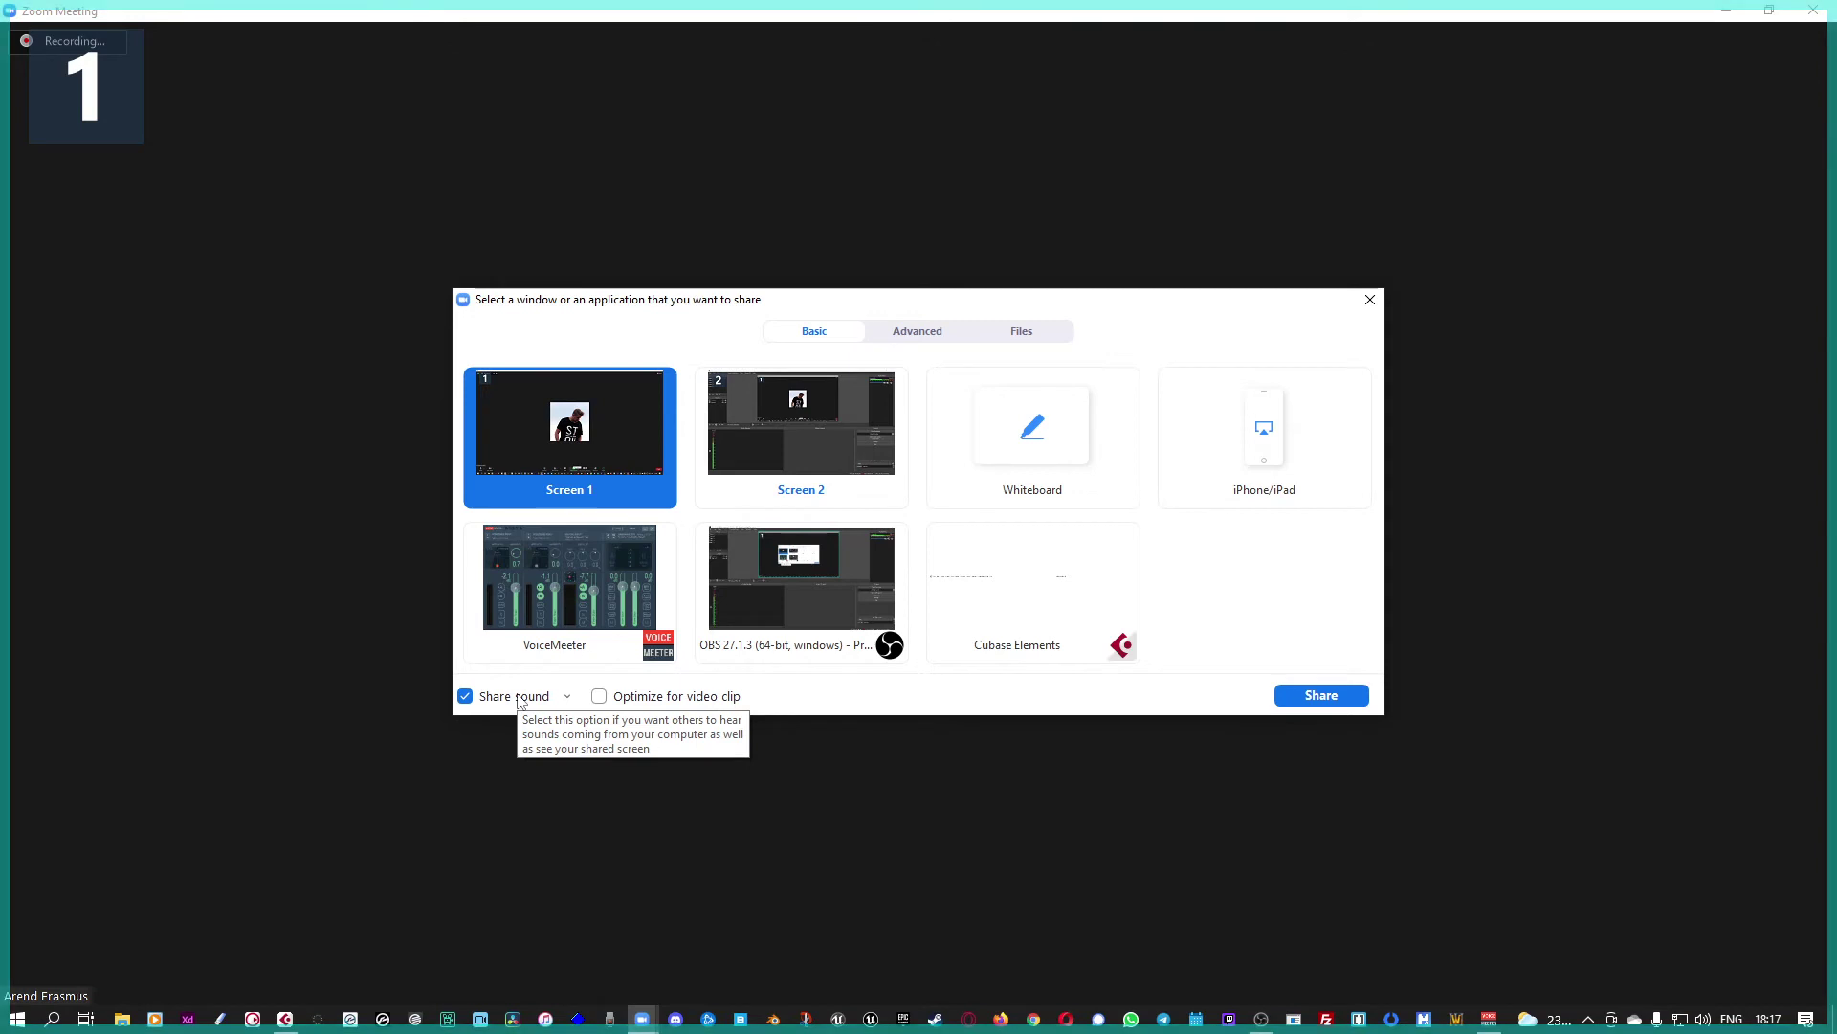
pyautogui.click(567, 697)
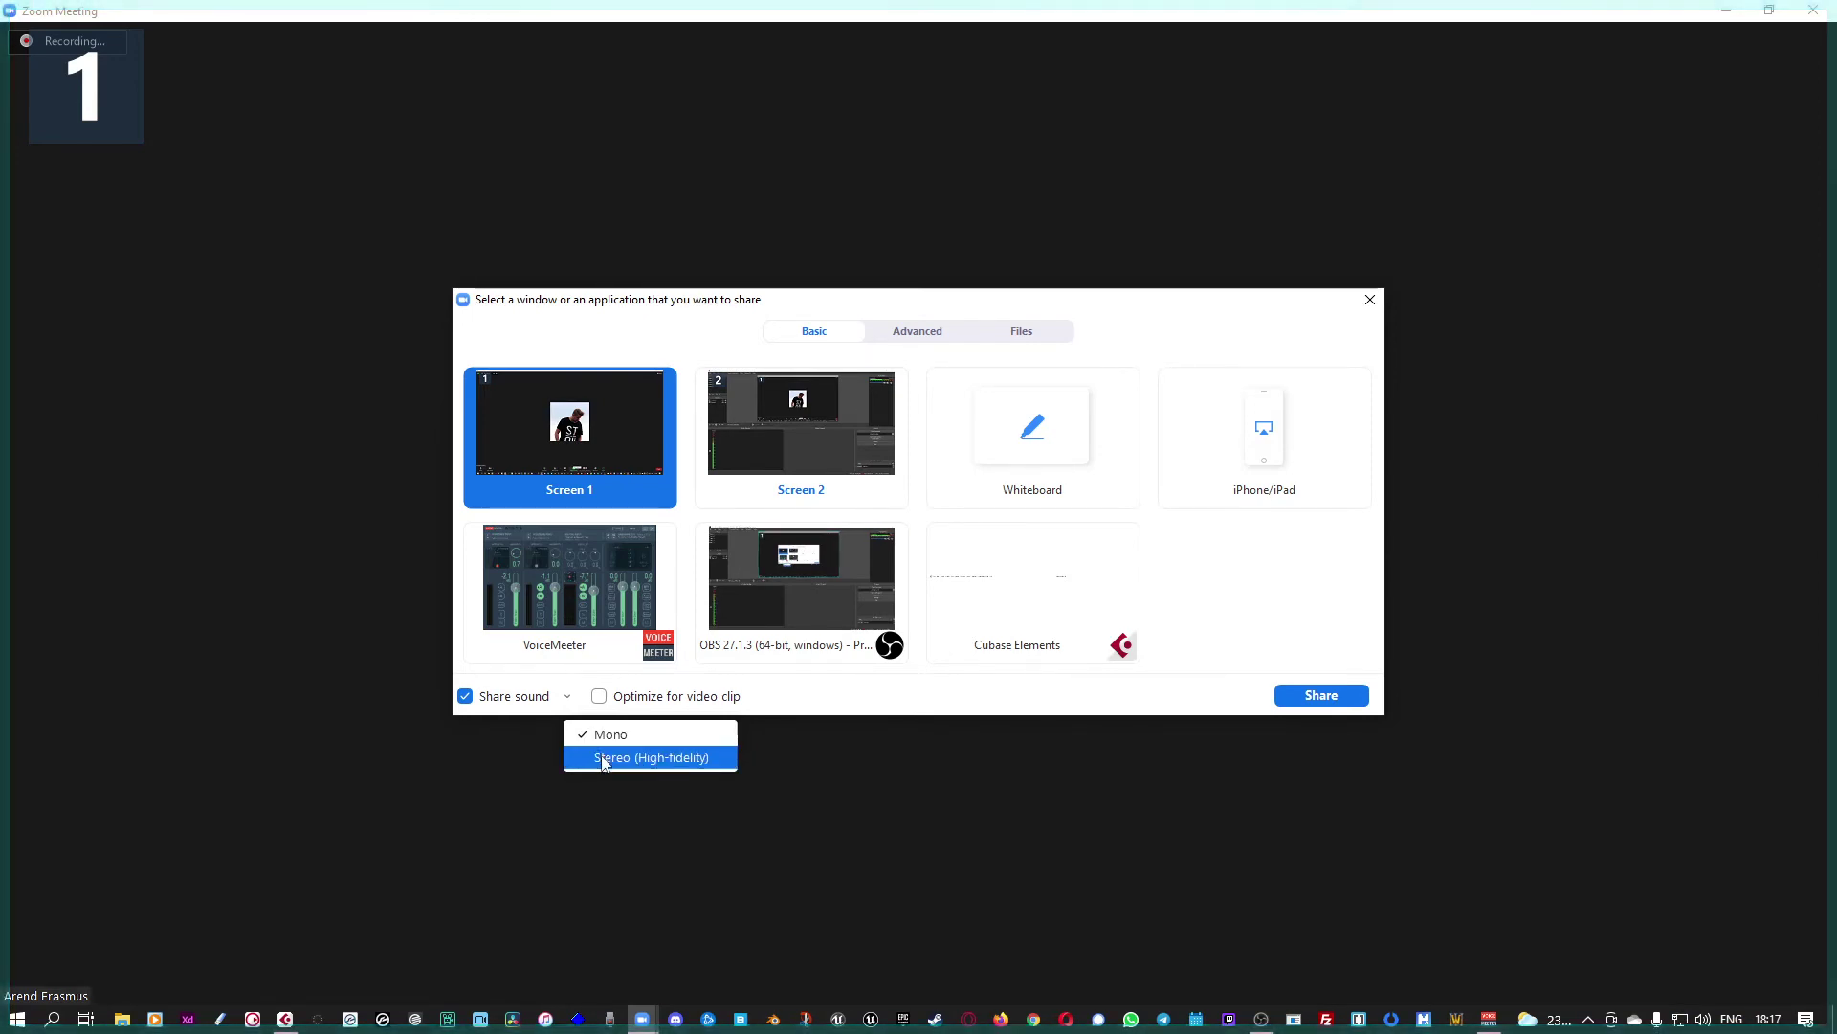
pyautogui.click(603, 762)
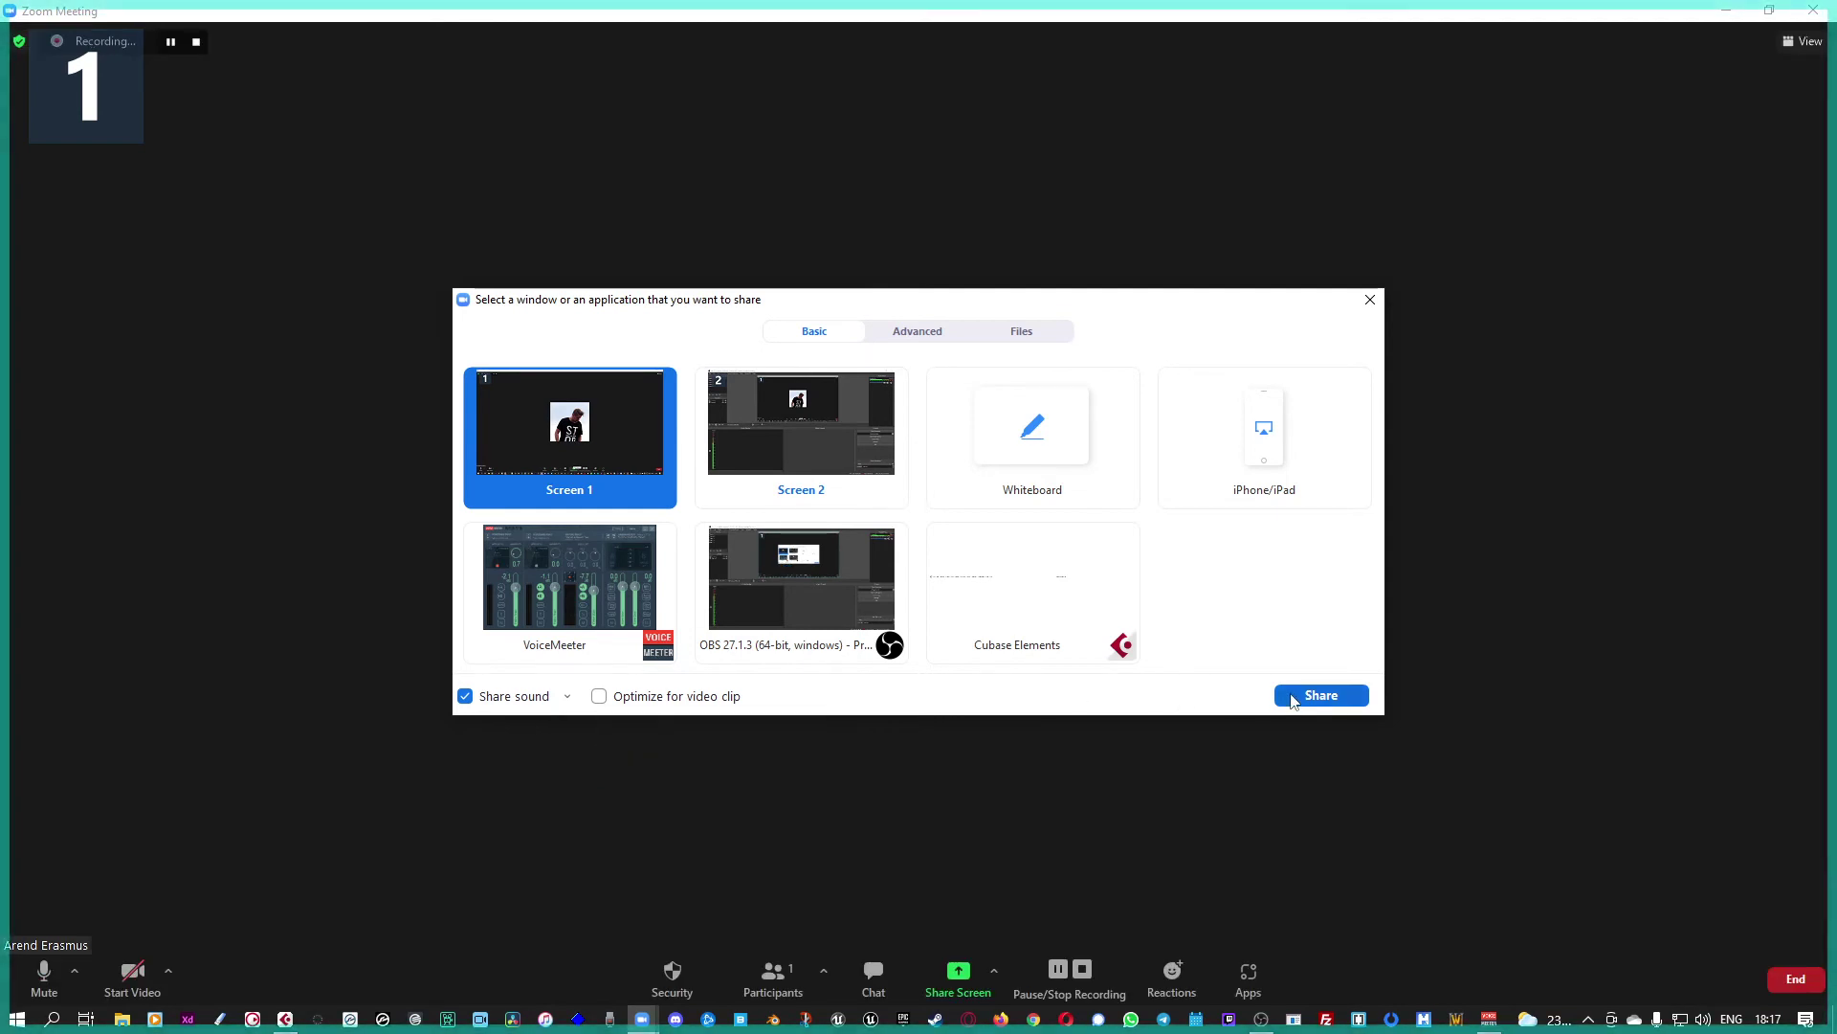
pyautogui.click(1292, 699)
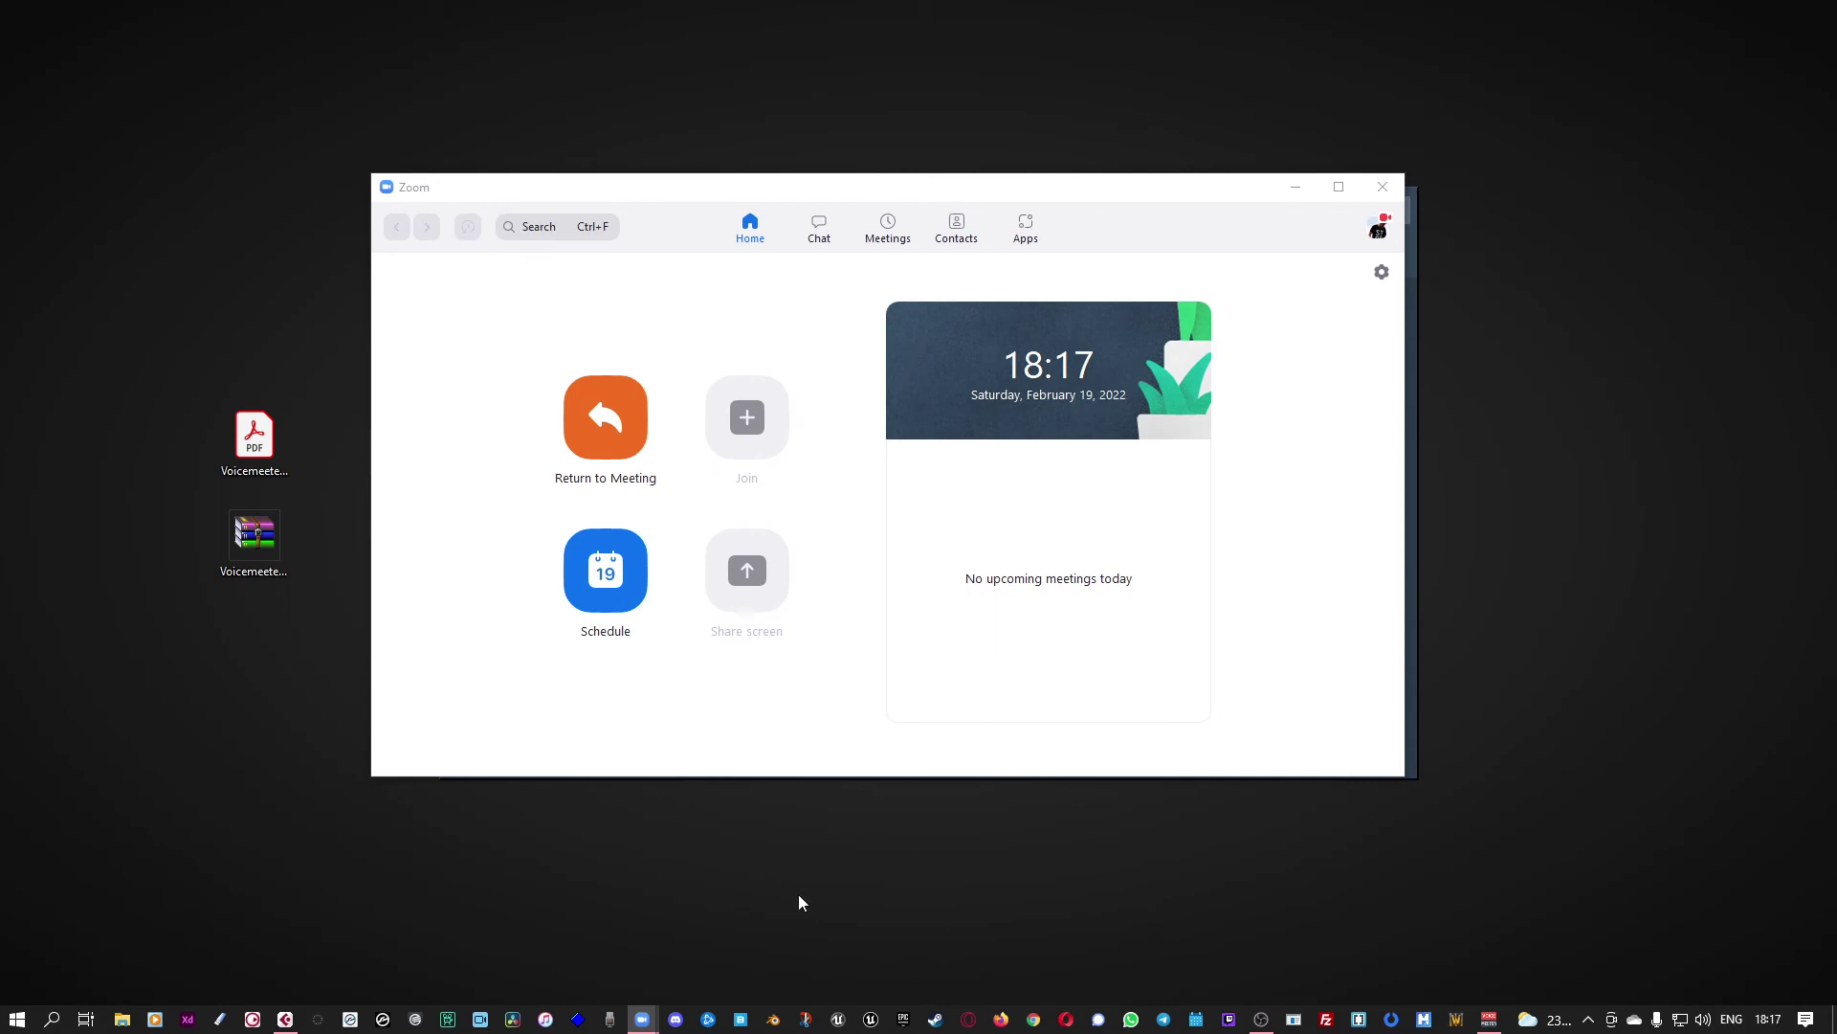
# Bring the Cubase Elements Test Project window forward from the taskbar.
pyautogui.click(285, 1019)
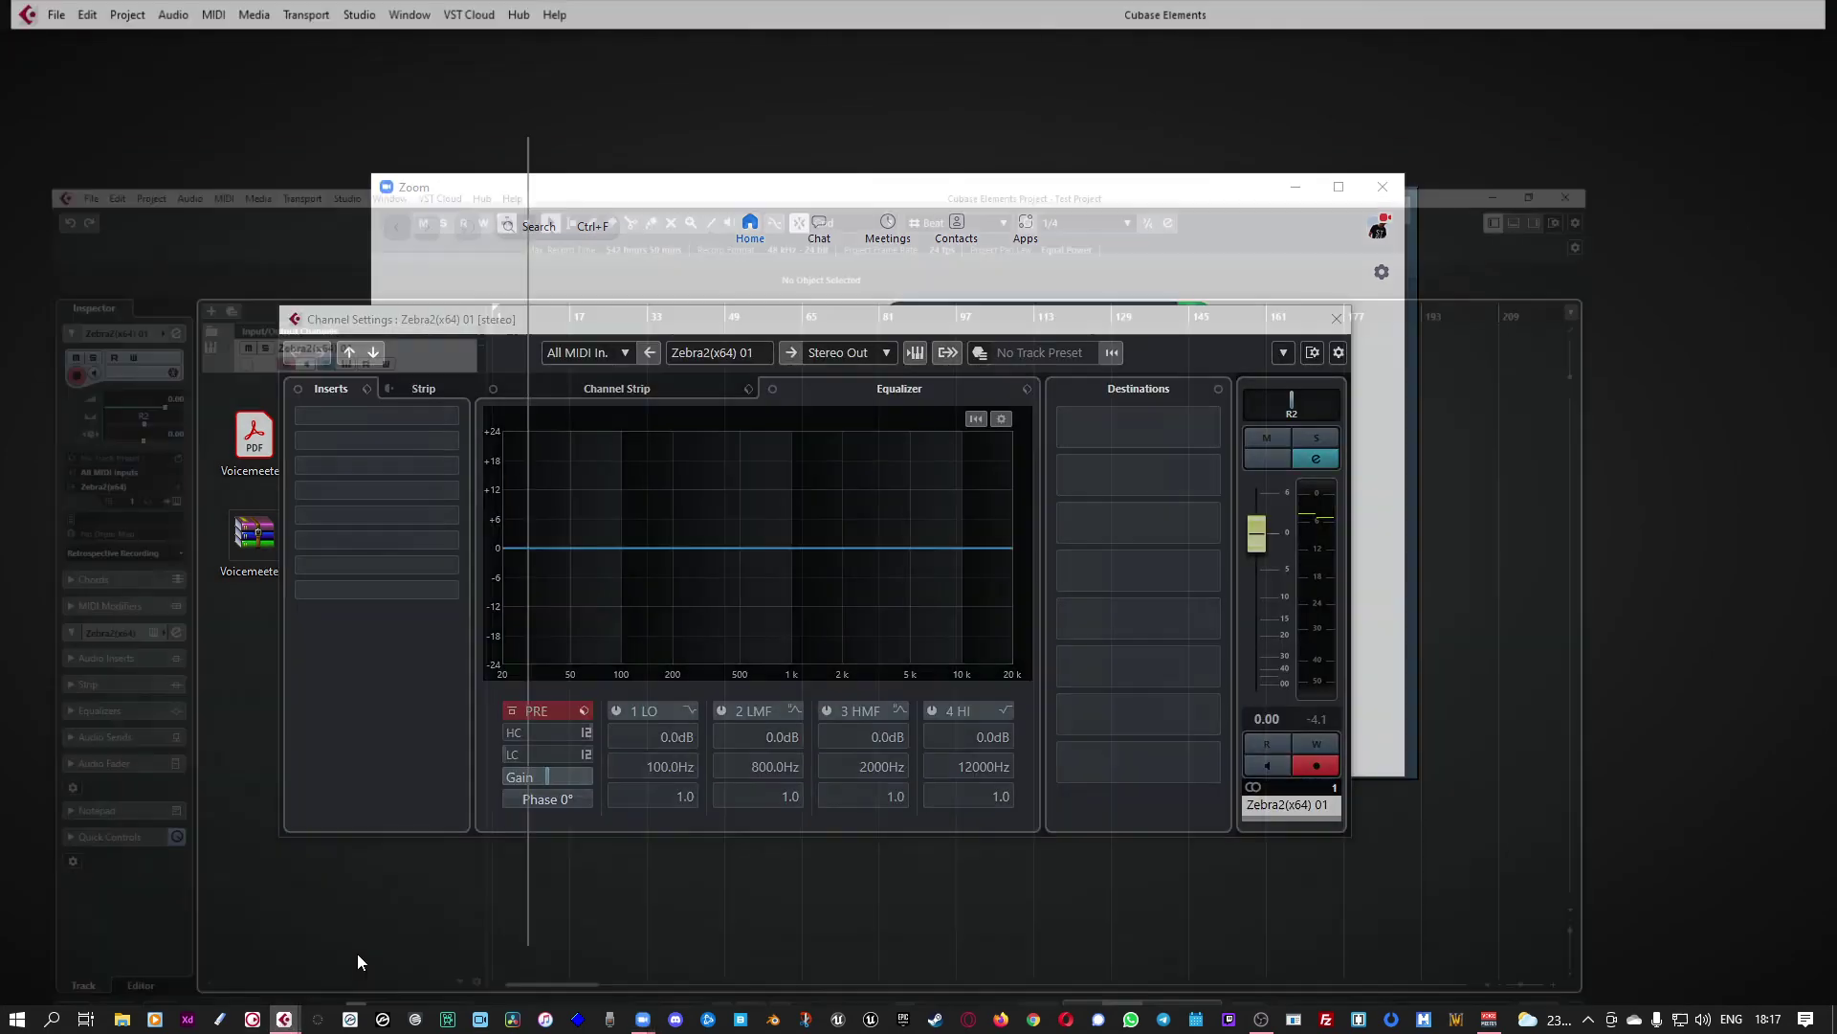
pyautogui.click(358, 953)
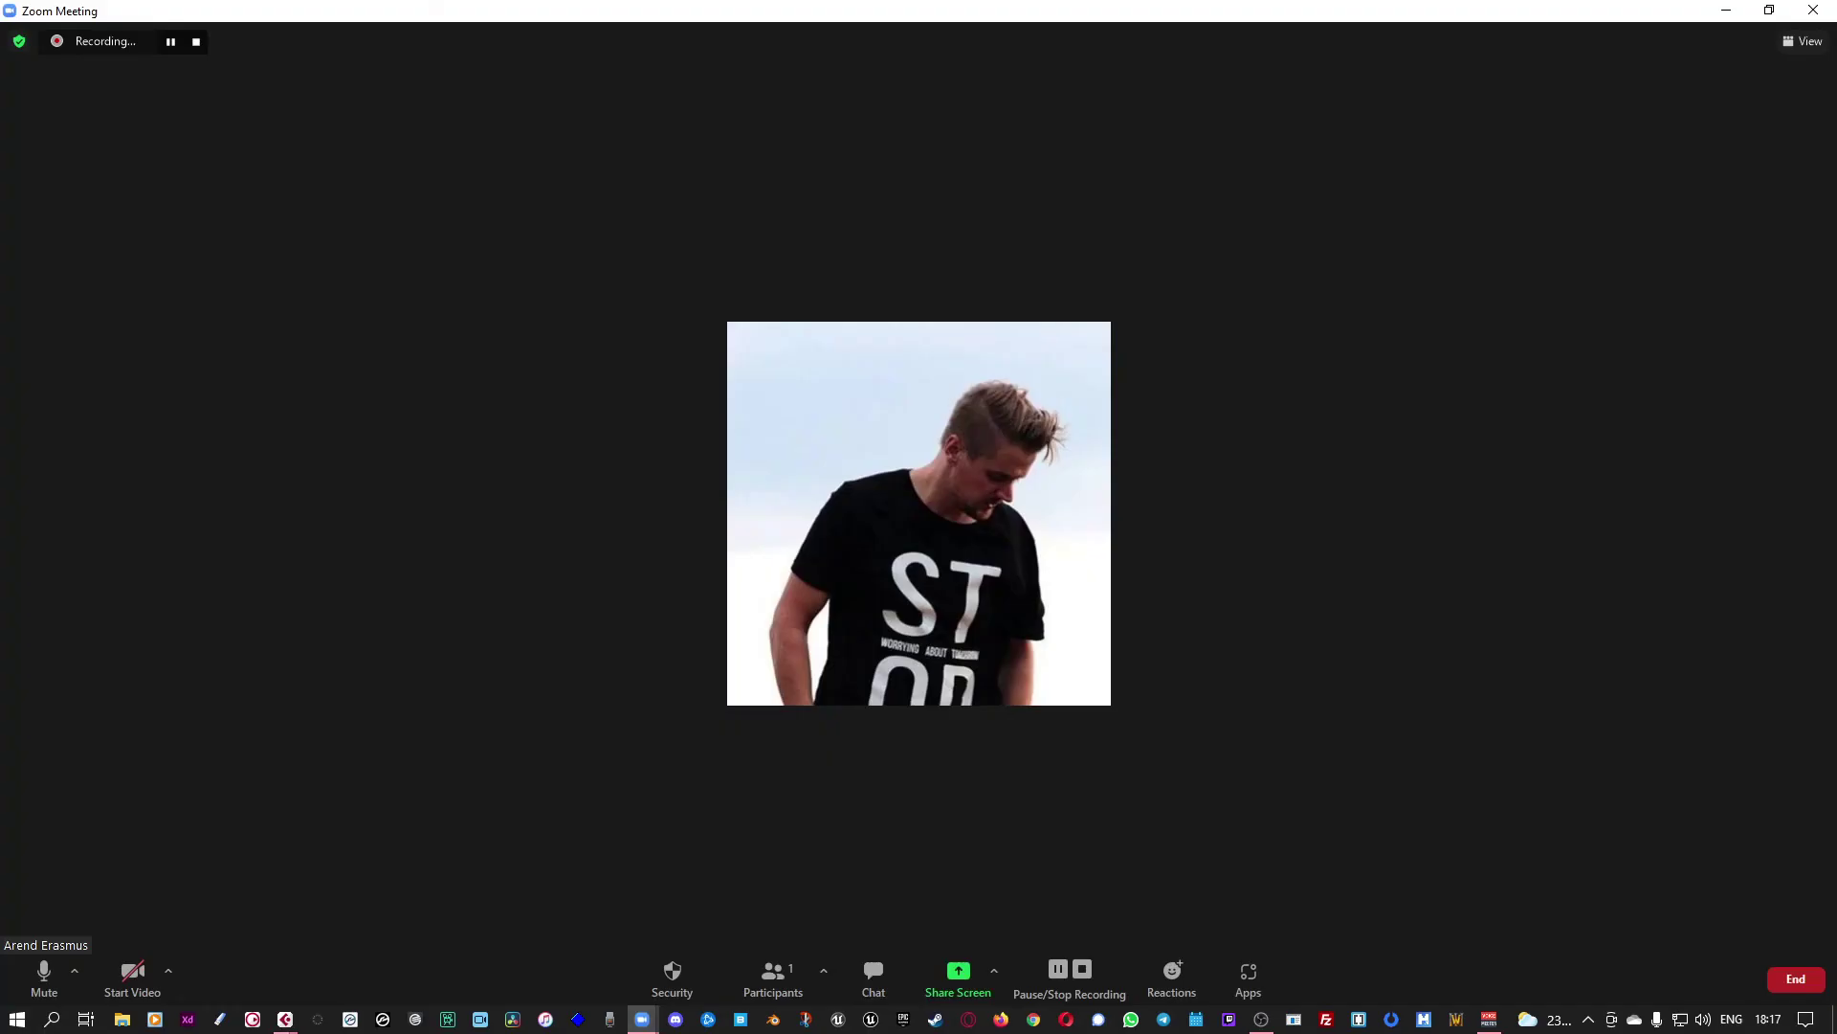
# End the Zoom meeting and confirm, starting the recording conversion.
pyautogui.click(1804, 987)
pyautogui.click(1723, 881)
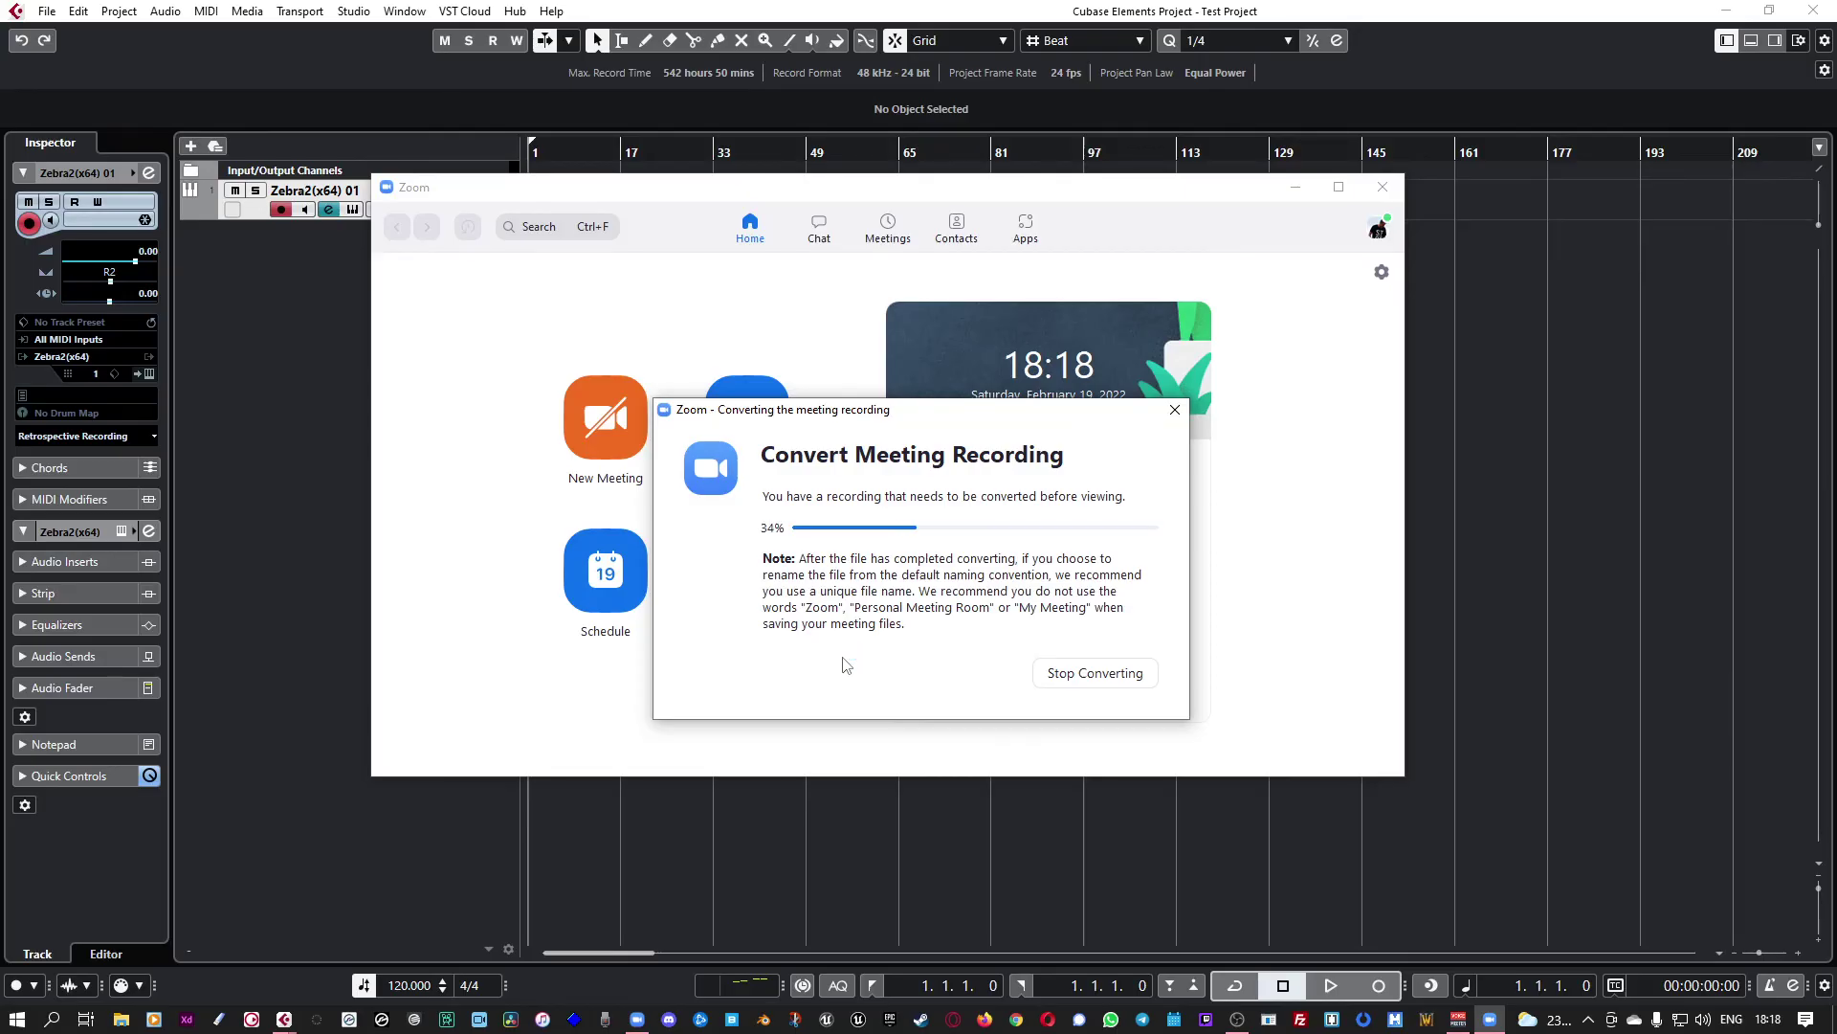